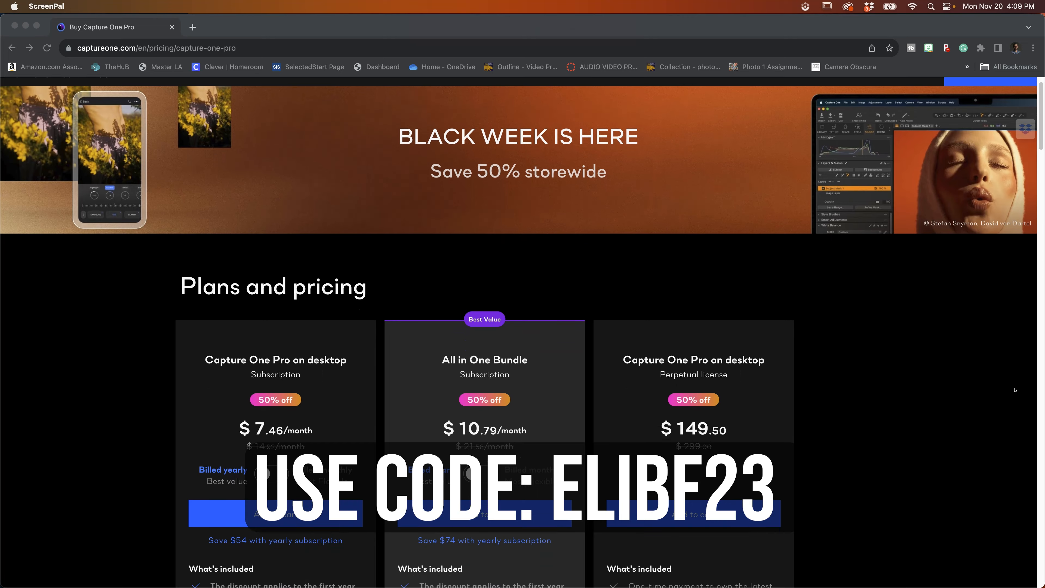
scroll(1014, 390, "down", 3)
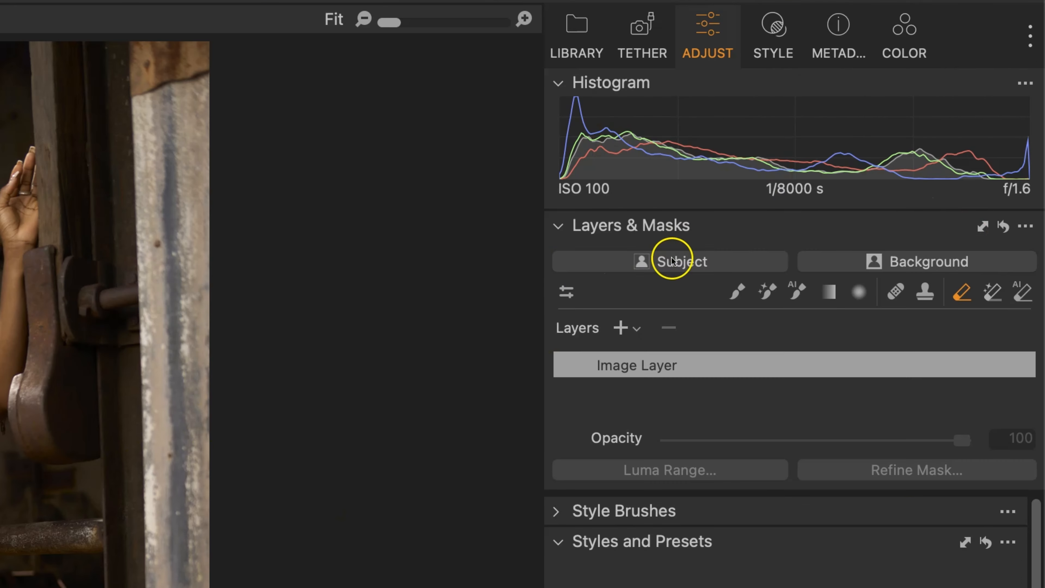
Step: Create an AI subject mask of the crouching woman and cycle the mask visibility off and back on to check its coverage
left_click(871, 176)
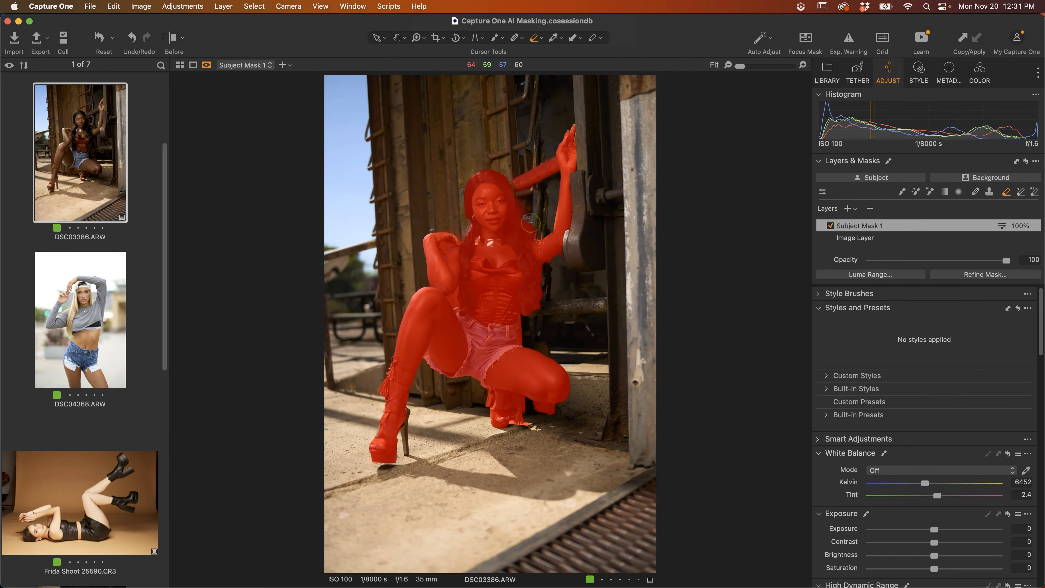
key("m")
key("m")
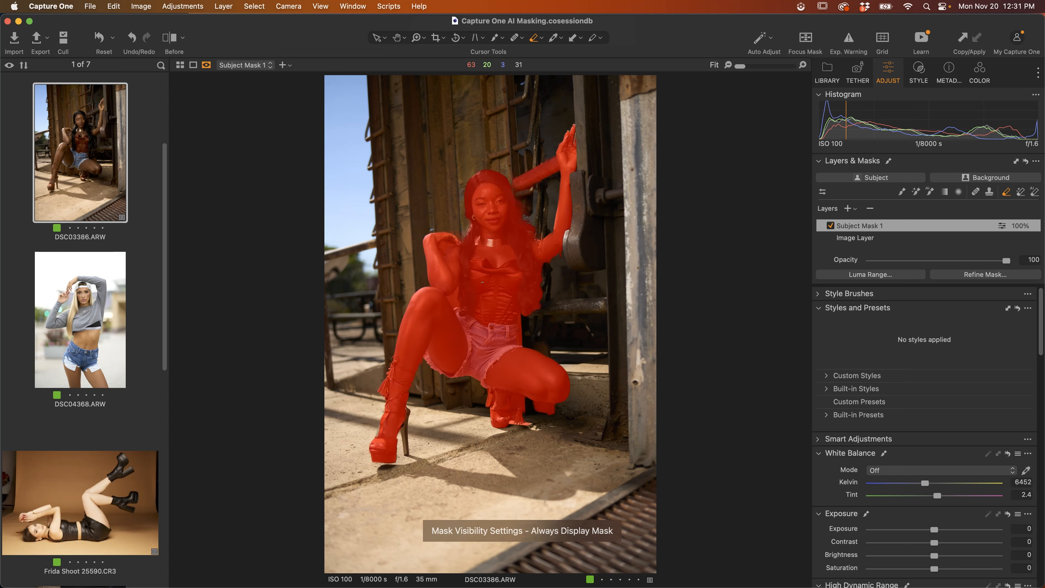
key("m")
key("m")
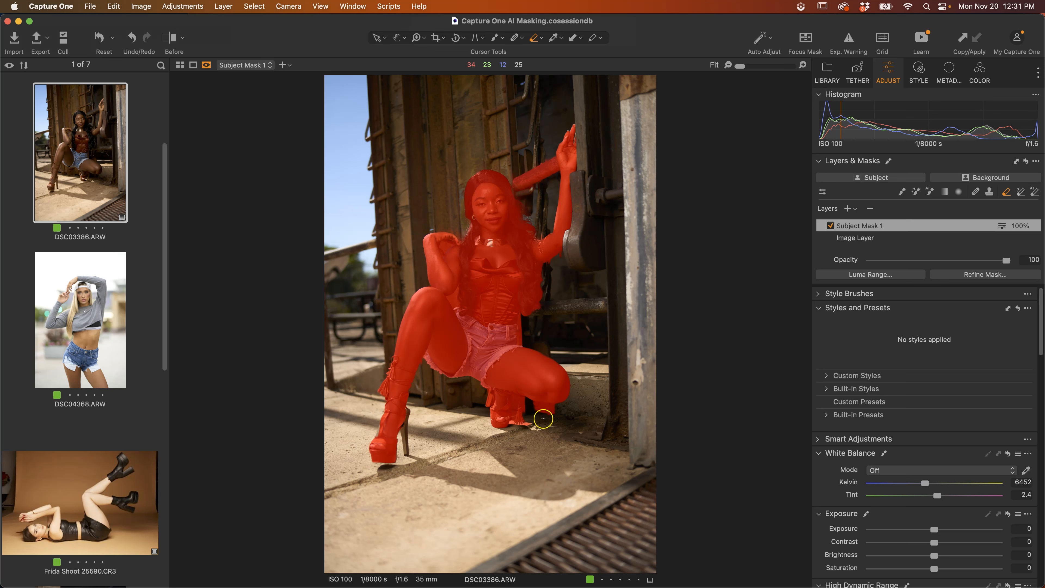
key("m")
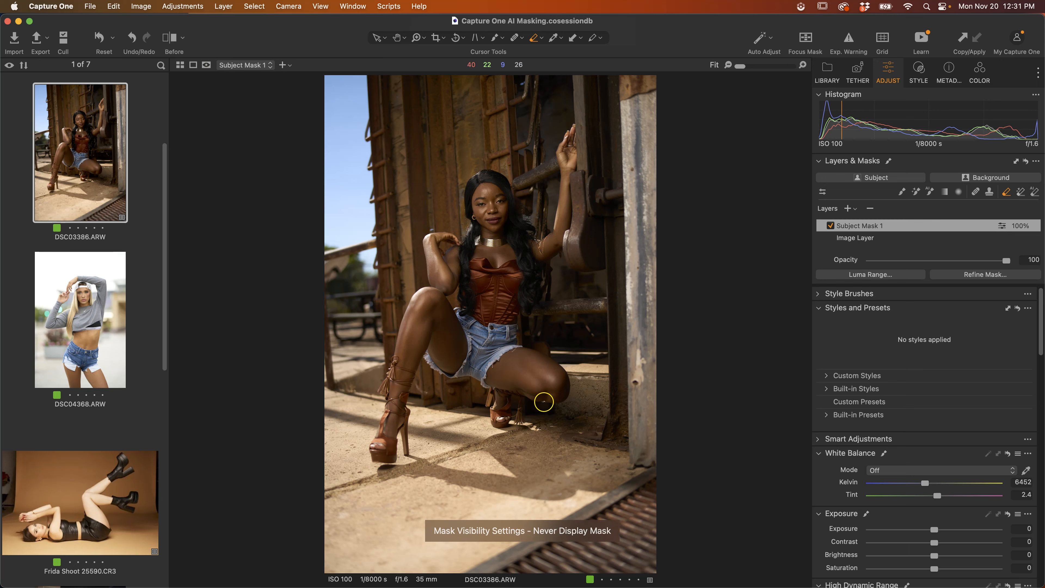
key("m")
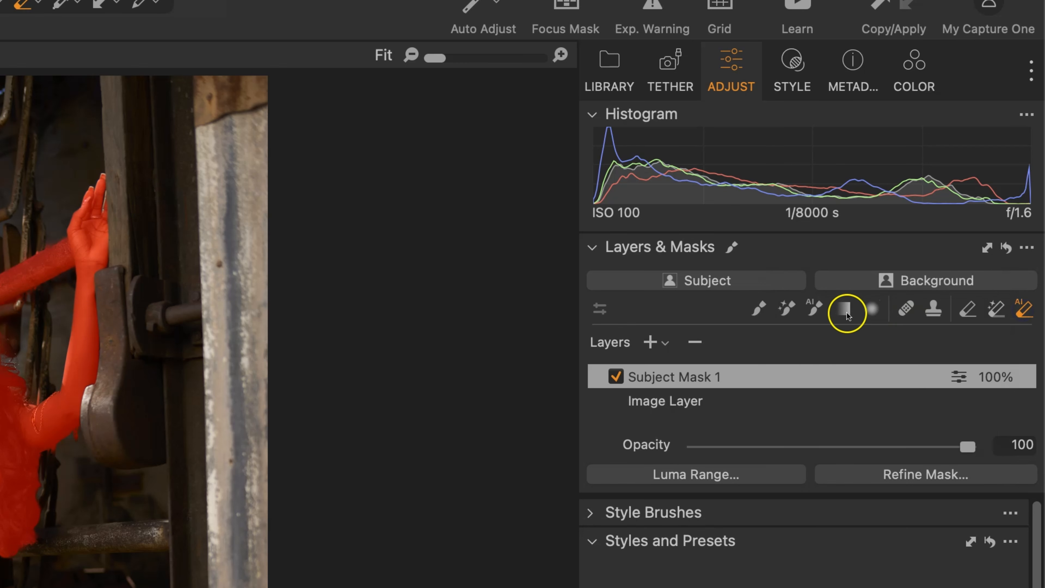
Step: Use the AI Eraser to remove the background spill below the woman's bent knee from Subject Mask 1
left_click(815, 311)
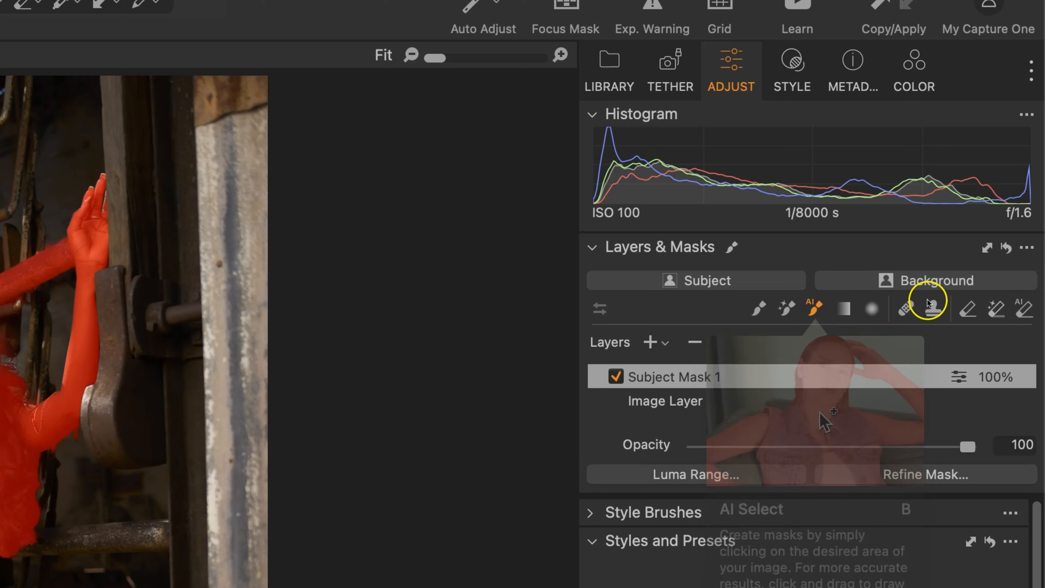
left_click(1021, 307)
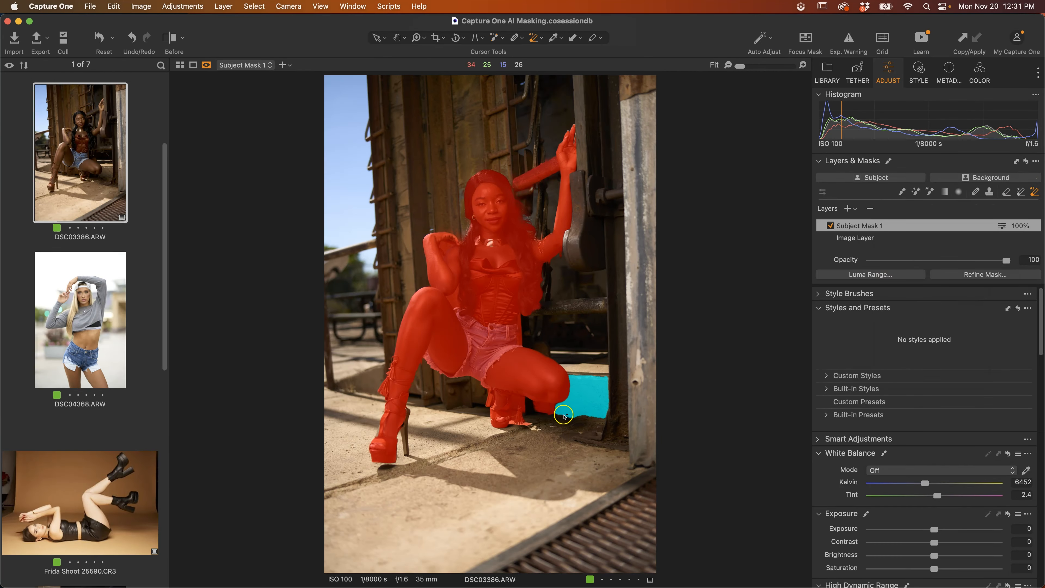
left_click_drag(551, 411, 543, 408)
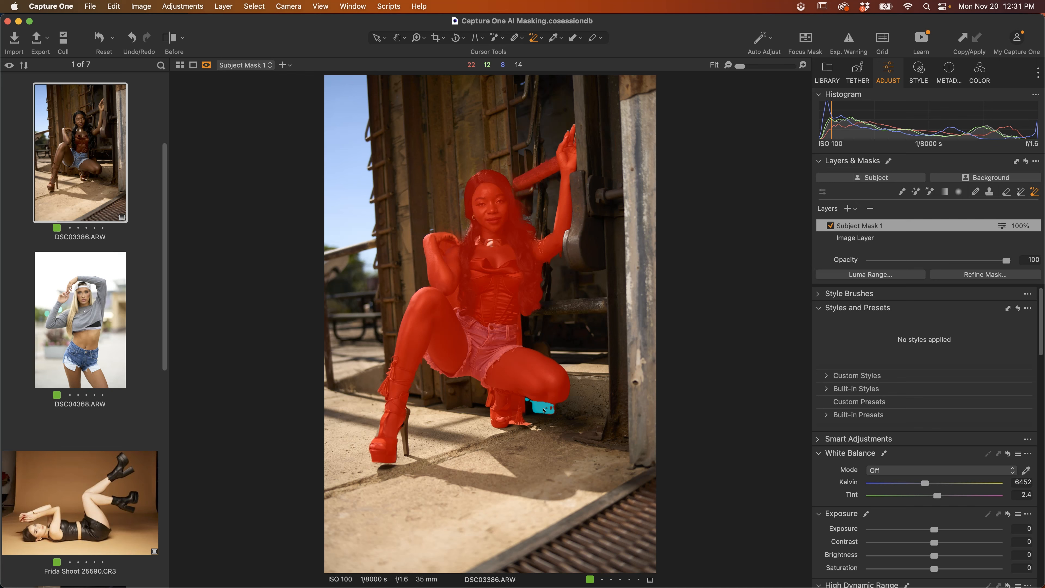
left_click(543, 408)
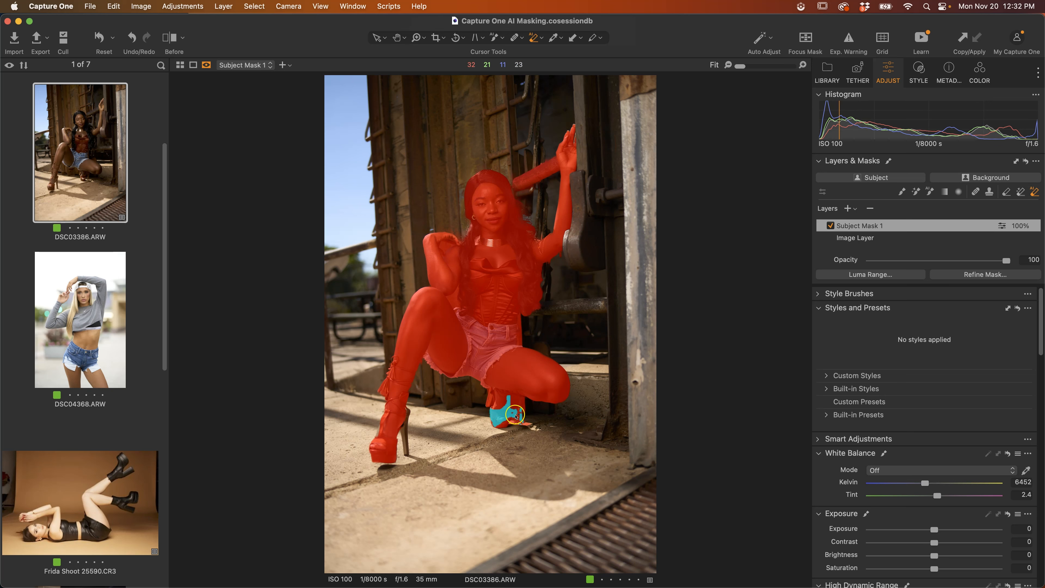
Step: Erase the remaining background spill around the rear shoe and its tassel from the subject mask with the AI Eraser
scroll(512, 424, "up", 2)
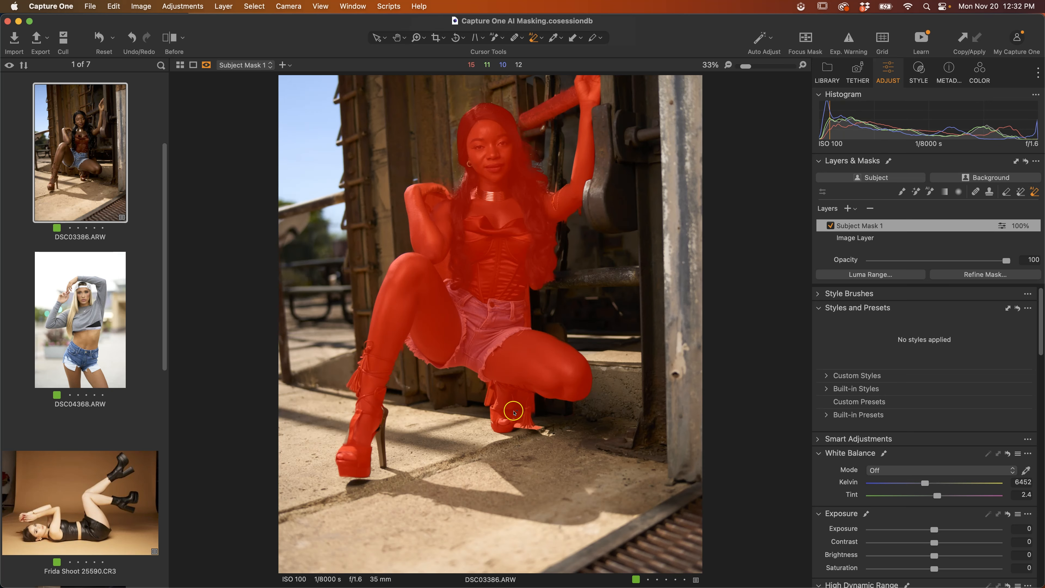
scroll(534, 411, "up", 2)
scroll(540, 416, "up", 2)
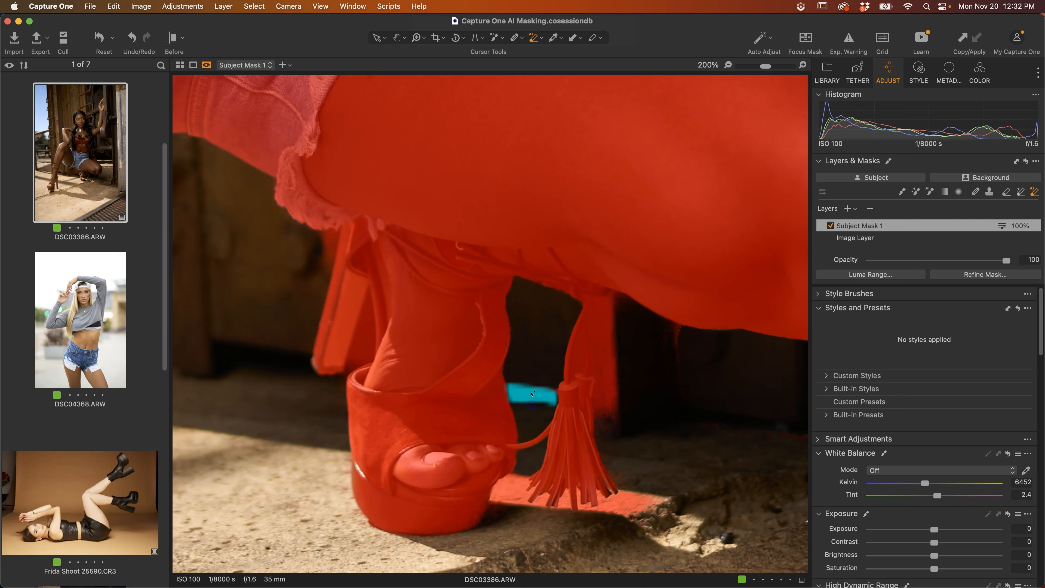
left_click(531, 391)
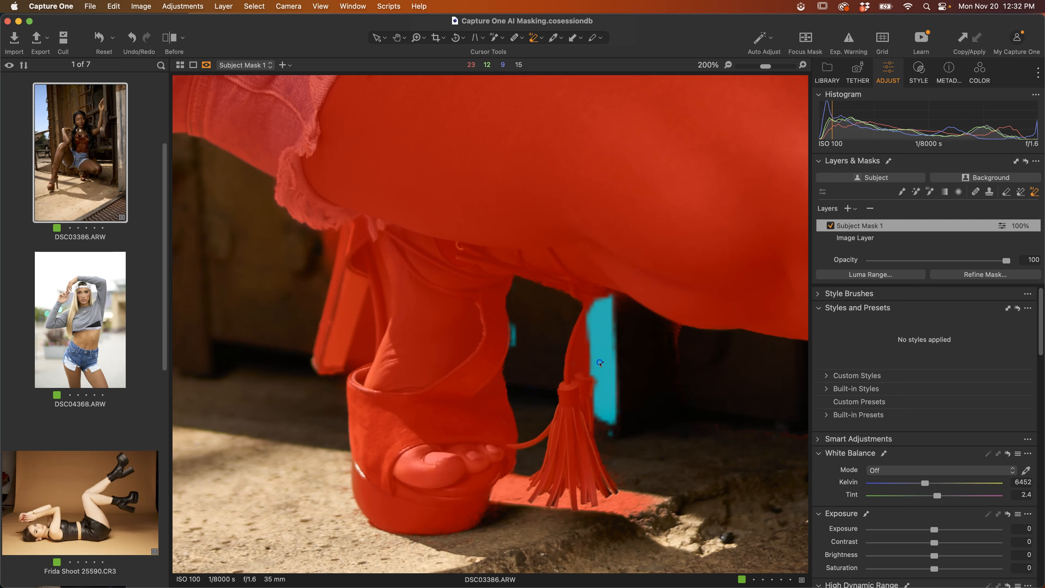
scroll(623, 411, "down", 3)
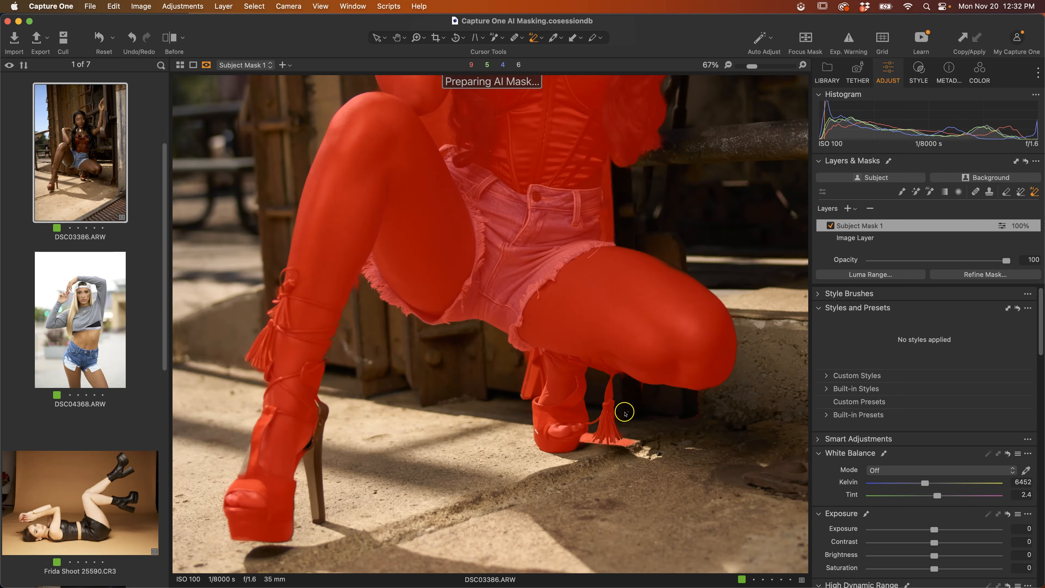
scroll(571, 445, "up", 4)
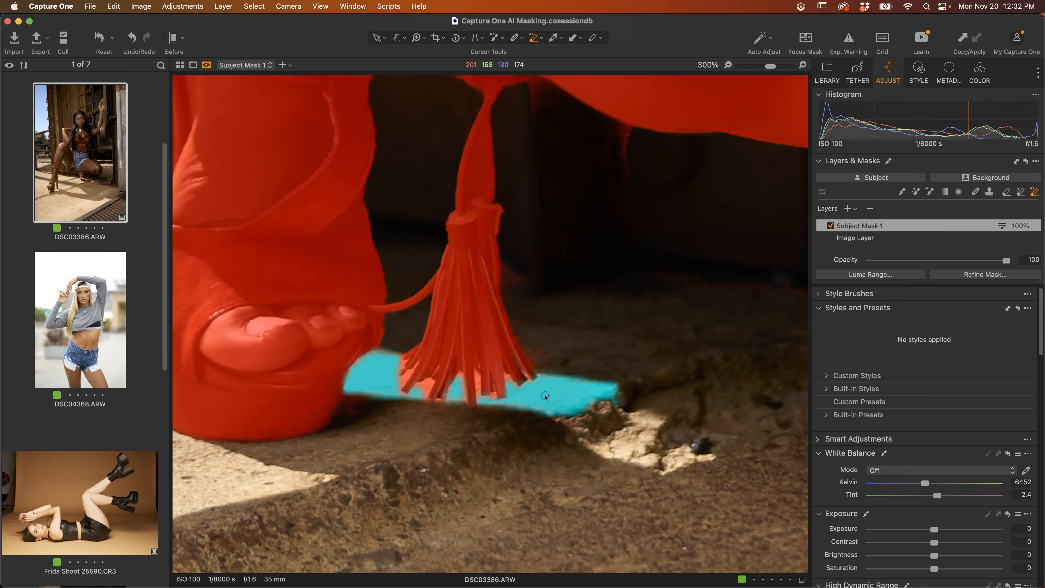
left_click(395, 408)
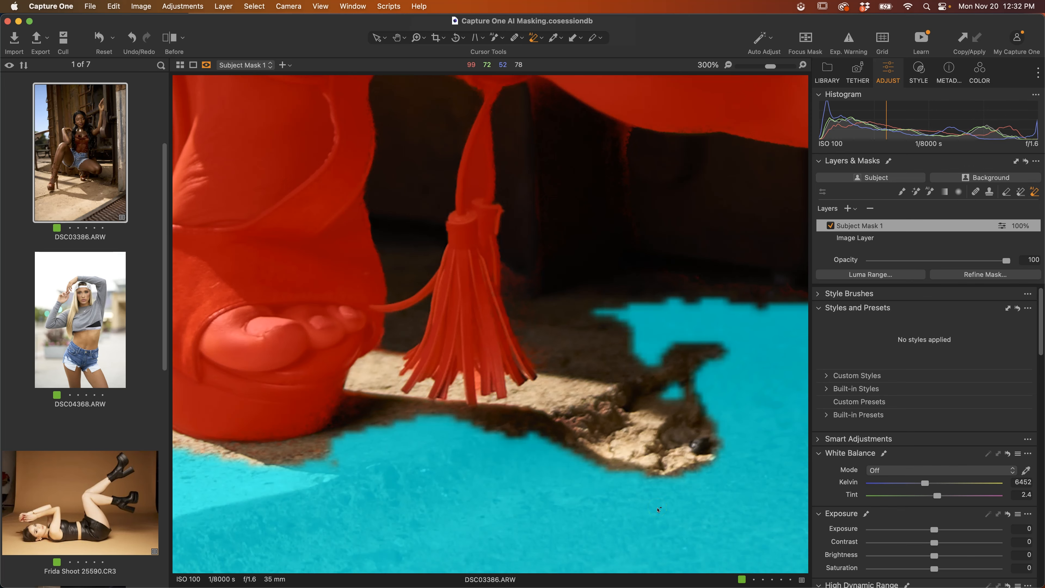
key("super+0")
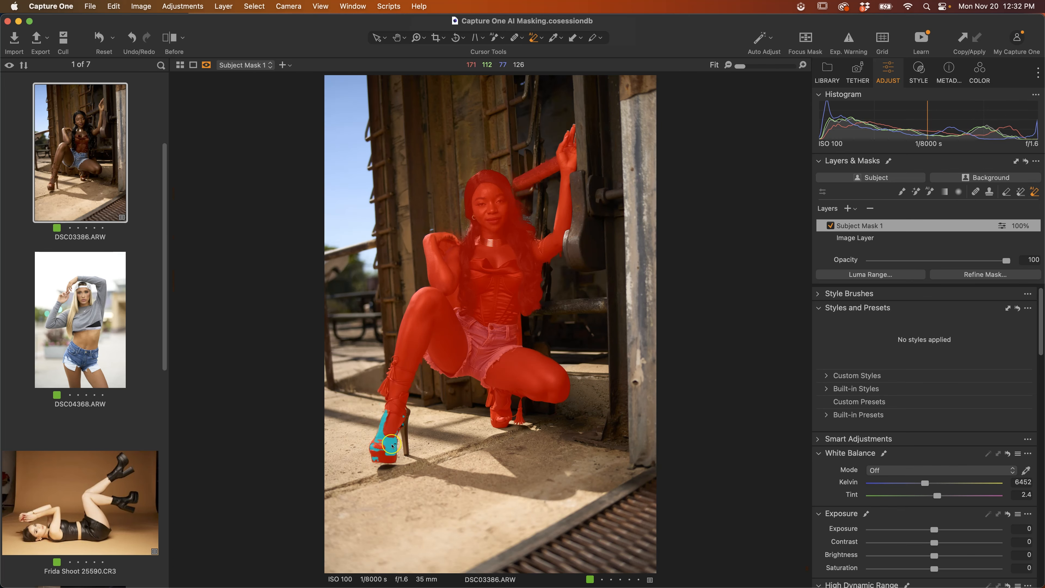
Step: Add the front shoe's missing stiletto heel to the subject mask with AI Select
scroll(450, 299, "up", 5)
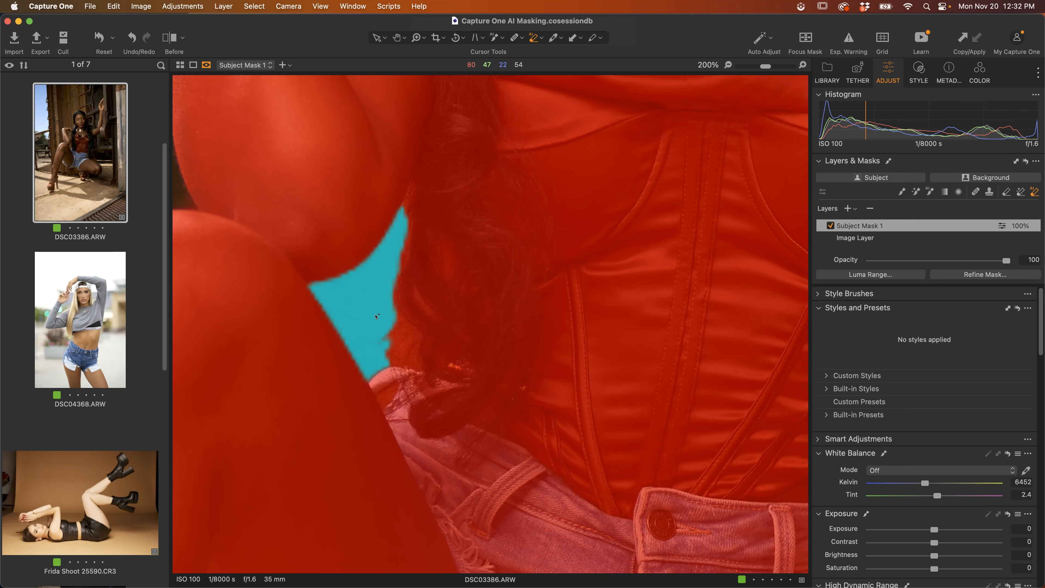
scroll(424, 348, "down", 5)
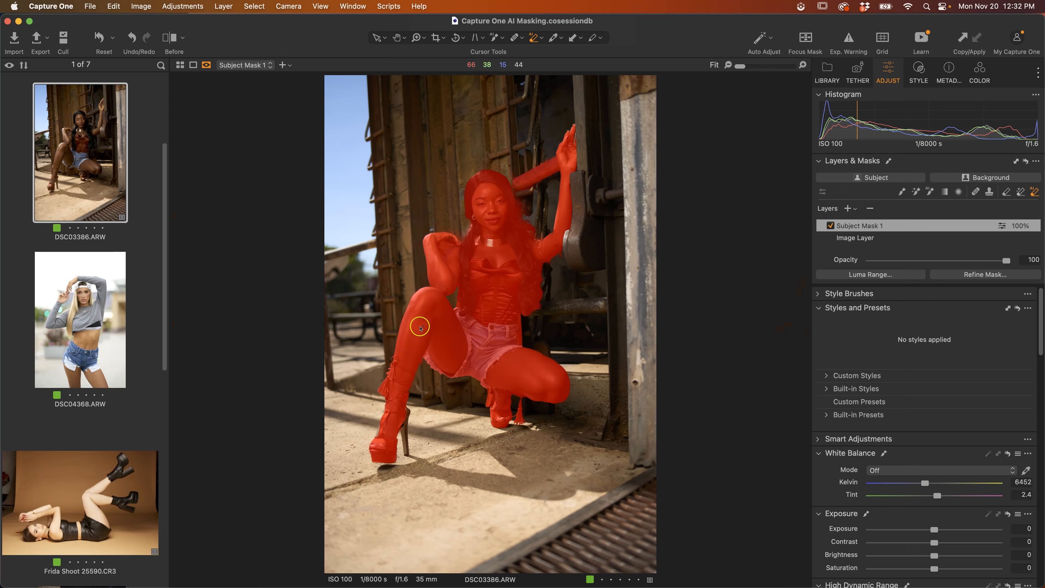
scroll(379, 448, "up", 3)
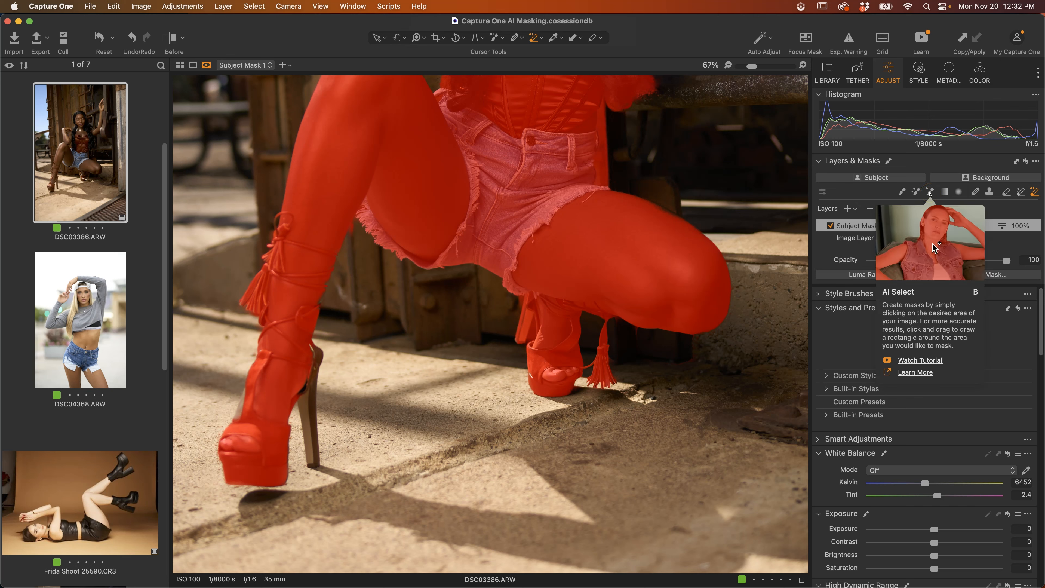
left_click(930, 192)
left_click(307, 415)
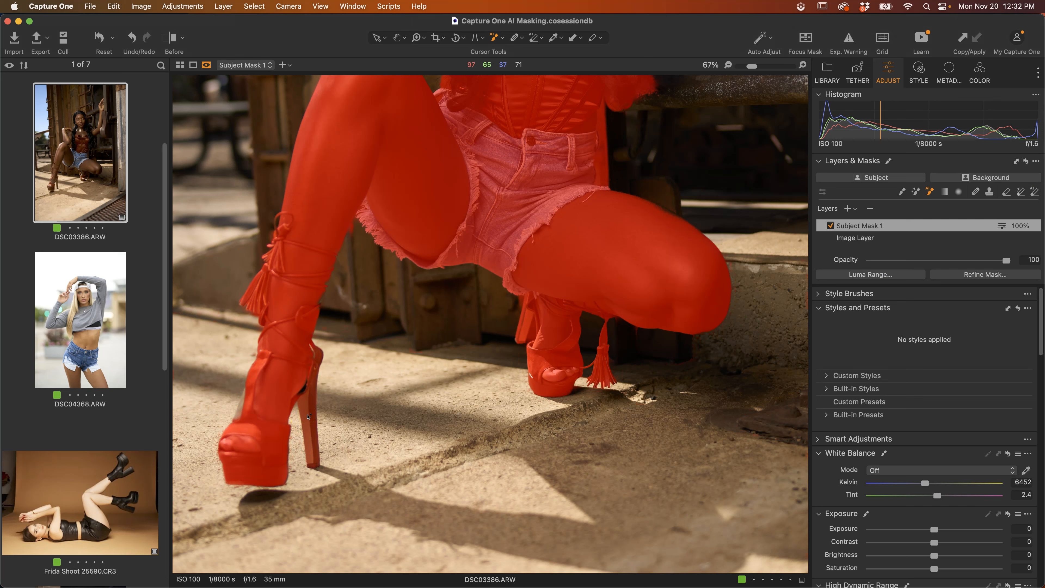
left_click(307, 417)
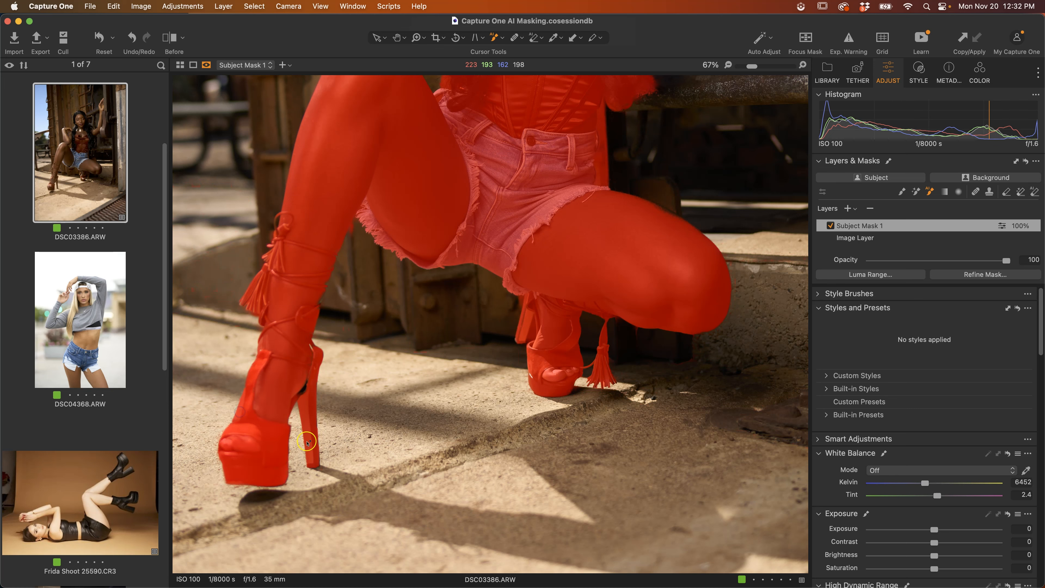
Step: Use the AI Eraser to remove the dark background strip beside the denim shorts' waistband from the subject mask
scroll(613, 136, "up", 5)
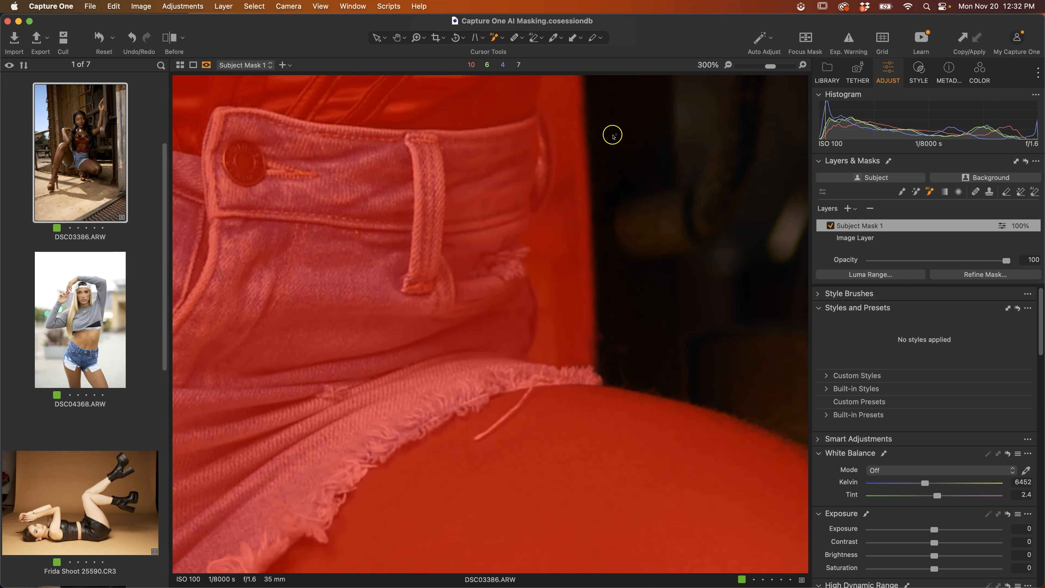
scroll(595, 233, "down", 2)
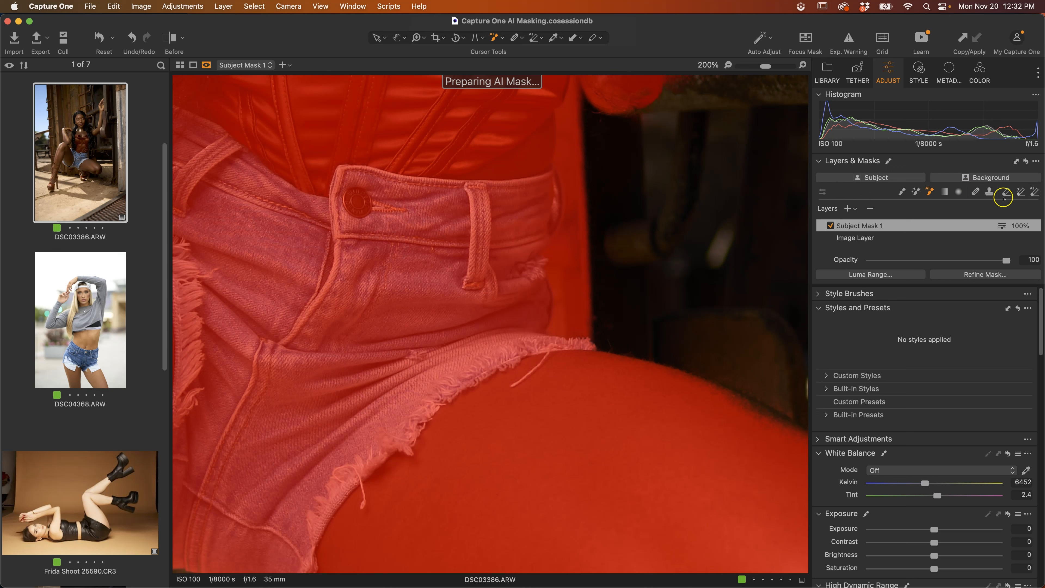
left_click(1034, 194)
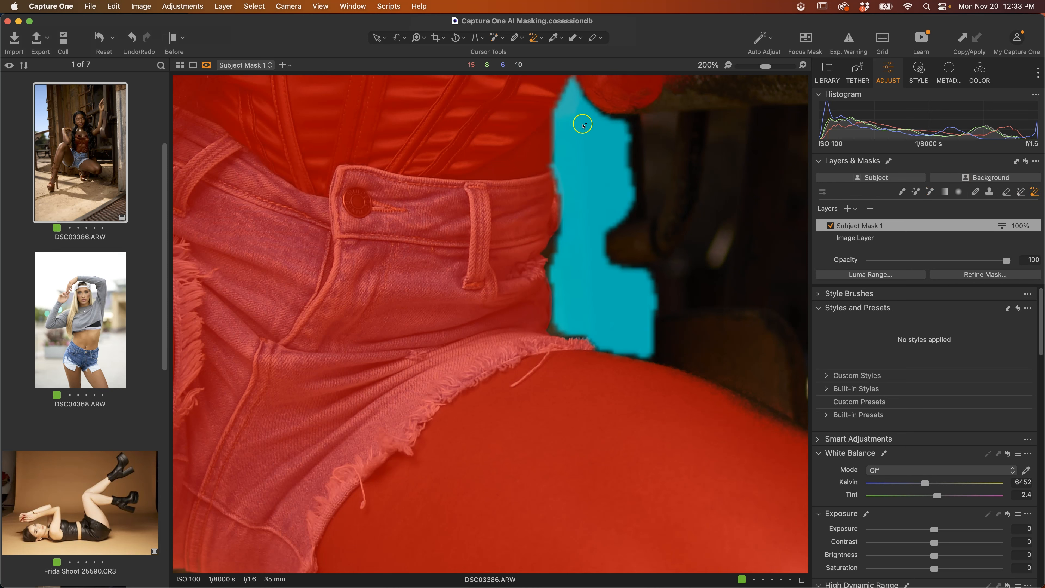
scroll(595, 174, "down", 6)
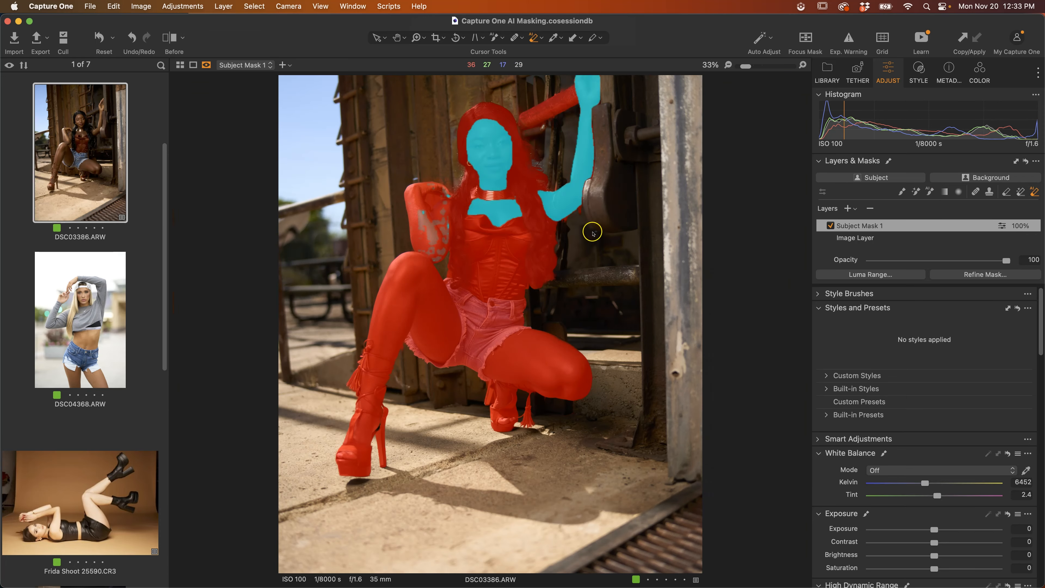
Step: Switch from the AI Eraser to the standard Eraser and set the mask visibility to Never Display Mask
scroll(593, 232, "up", 8)
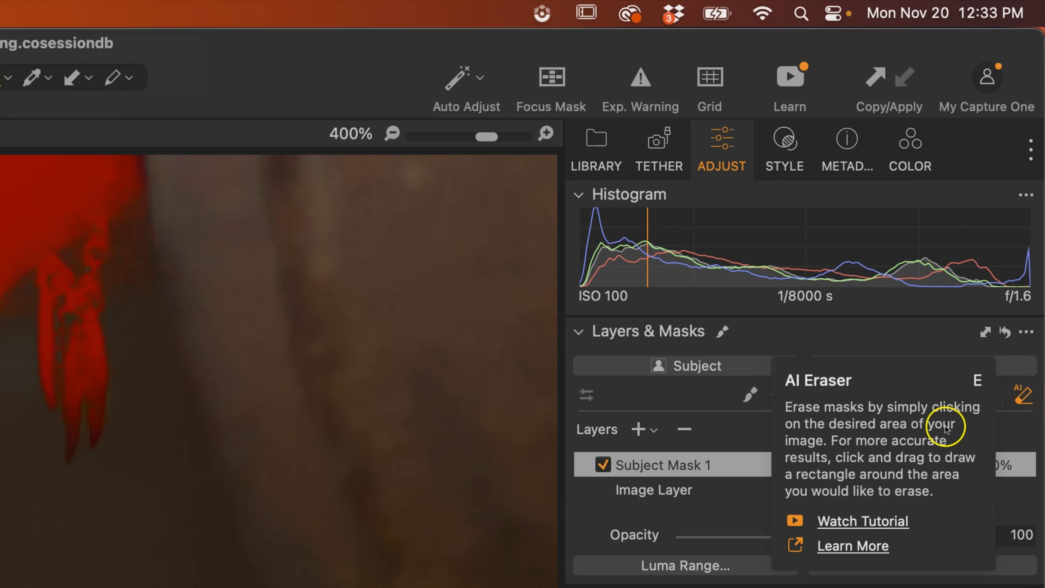
left_click(887, 340)
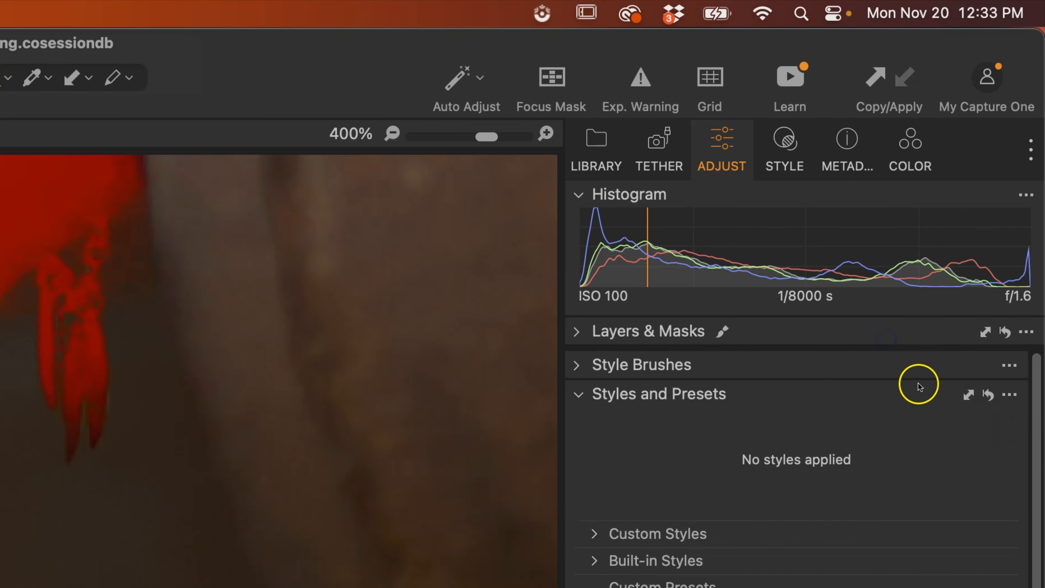
left_click(747, 339)
key("comma")
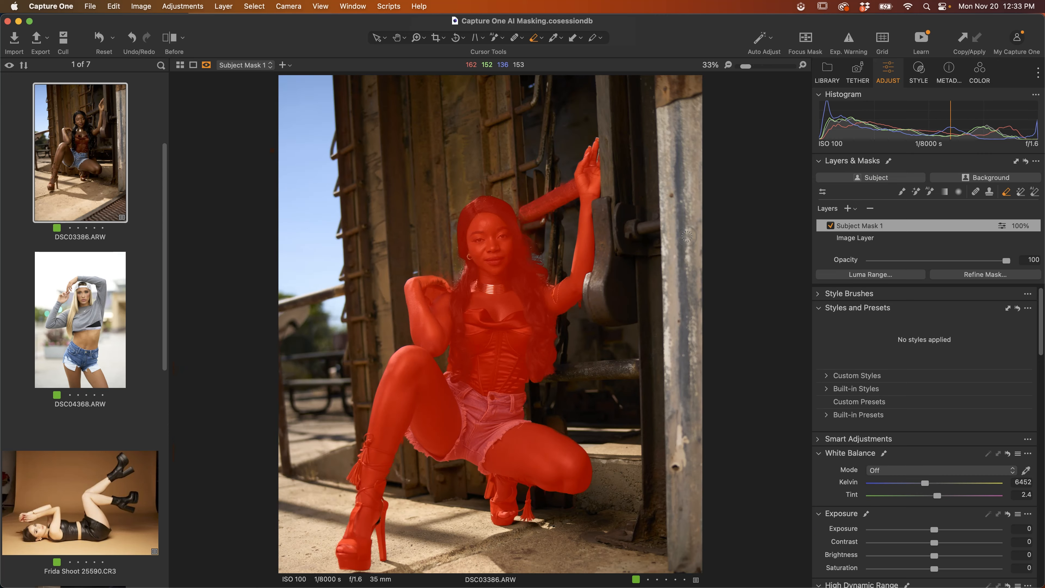
key("m")
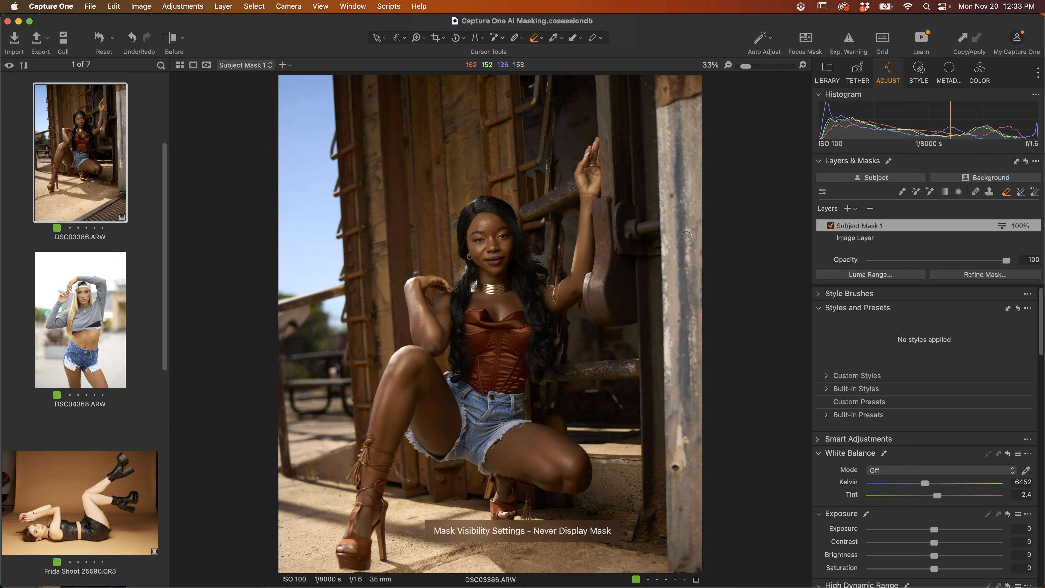
key("super+minus")
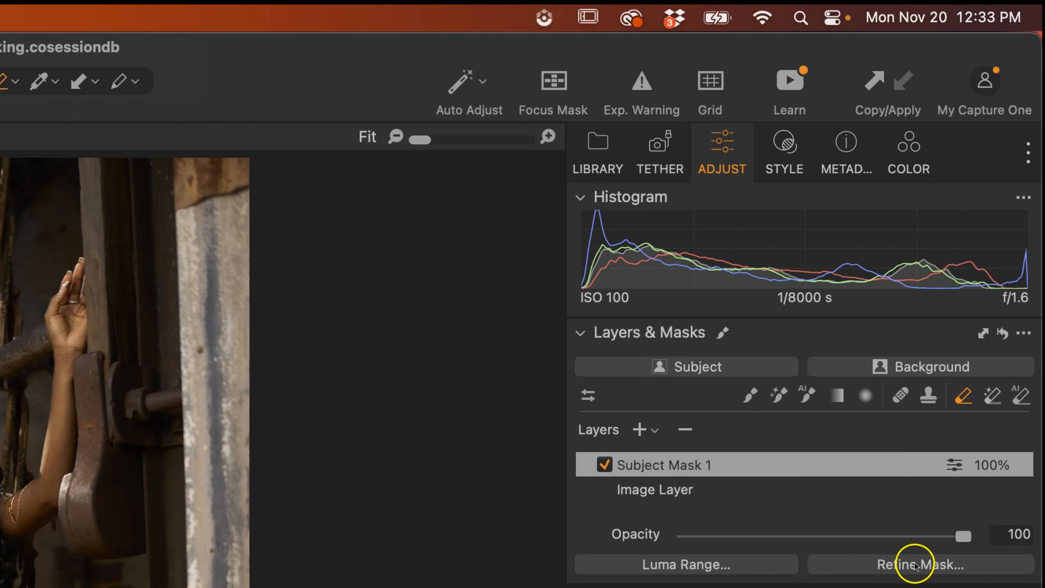
Step: Try refining the subject mask with a lower Radius and Display Mask enabled, and discard the refinement
left_click(979, 275)
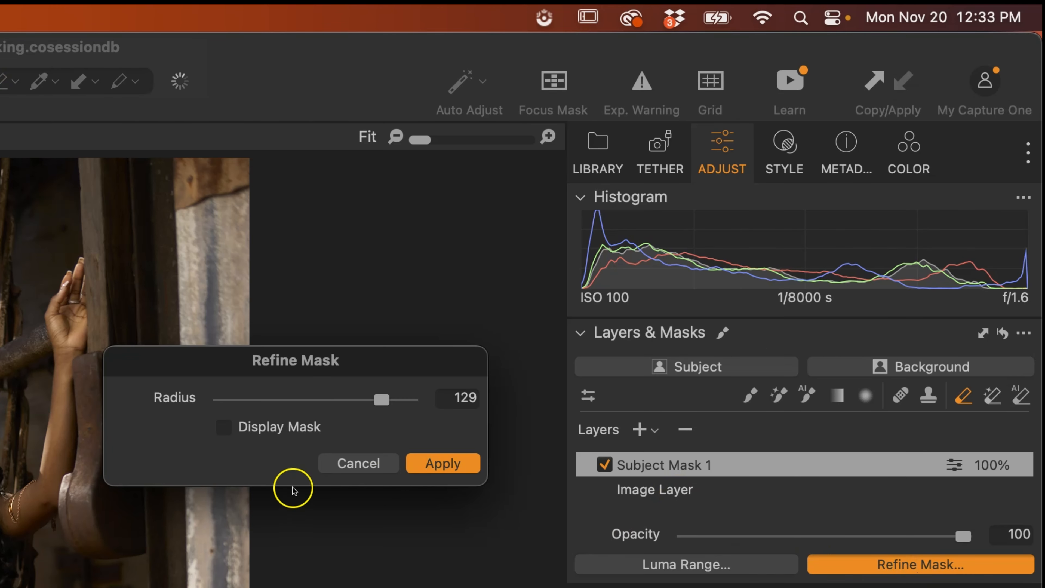
left_click(229, 427)
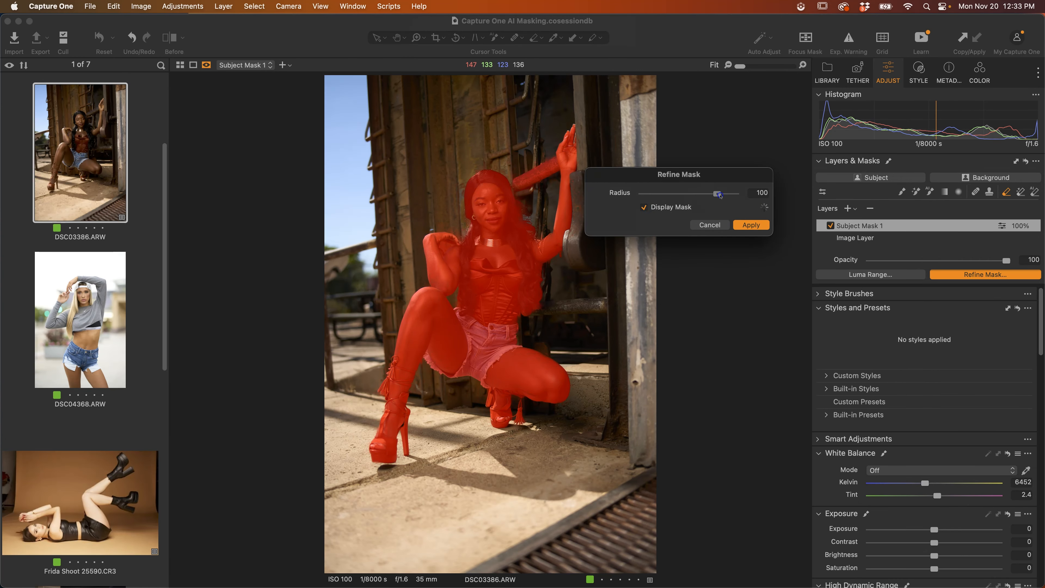
mouse_move(686, 198)
left_mouse_down()
mouse_move(737, 199)
mouse_move(705, 200)
left_mouse_up()
left_click(716, 226)
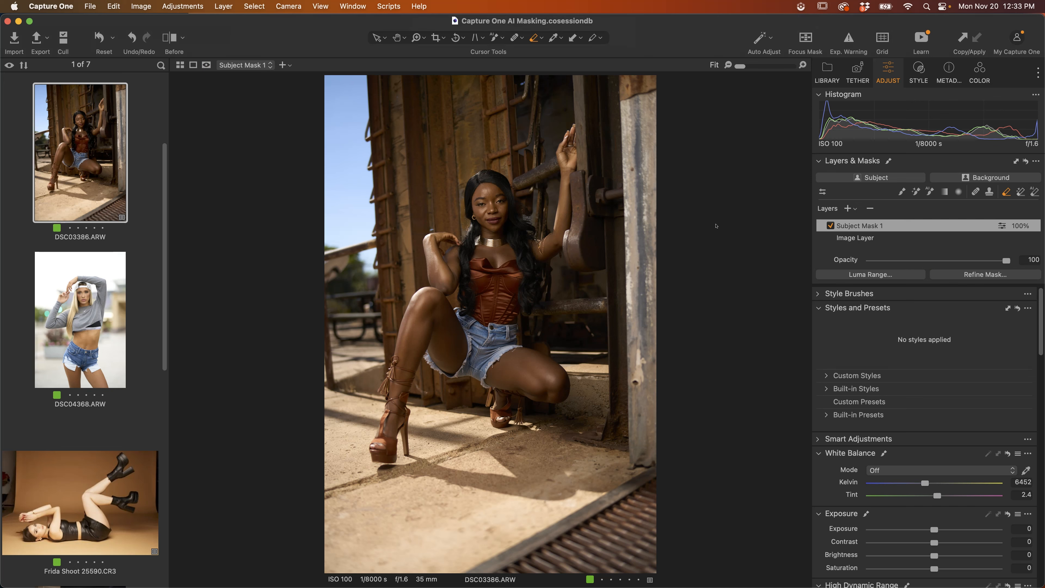
Step: Set the mask visibility for Subject Mask 1 to Always Display Mask
key("m")
key("m")
key("m")
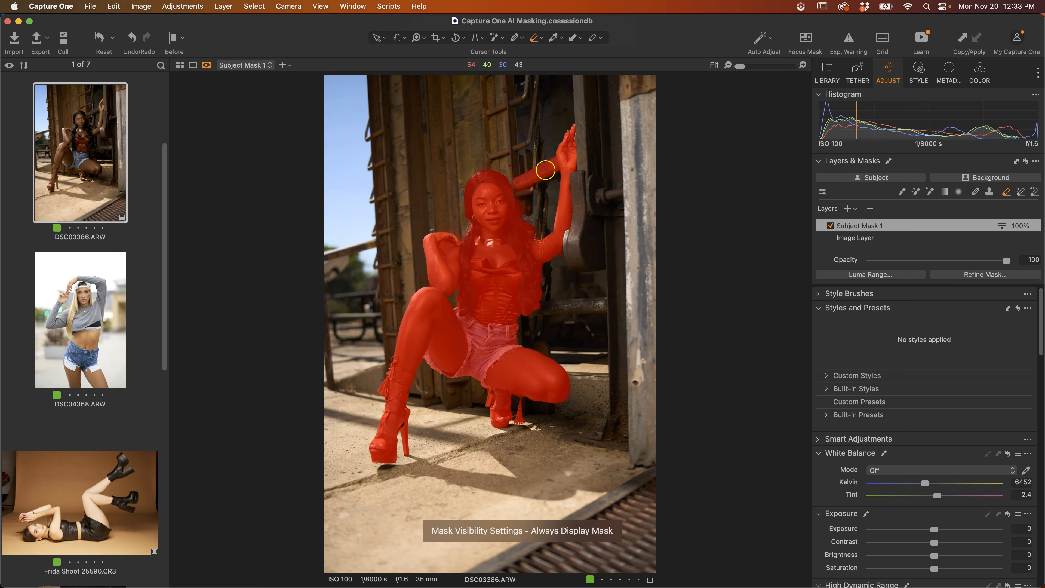
Step: Remove the beam between the woman's head and raised arm from the subject mask, using AI Select temporarily switched to erasing, and display the mask
key("m")
left_click(1034, 191)
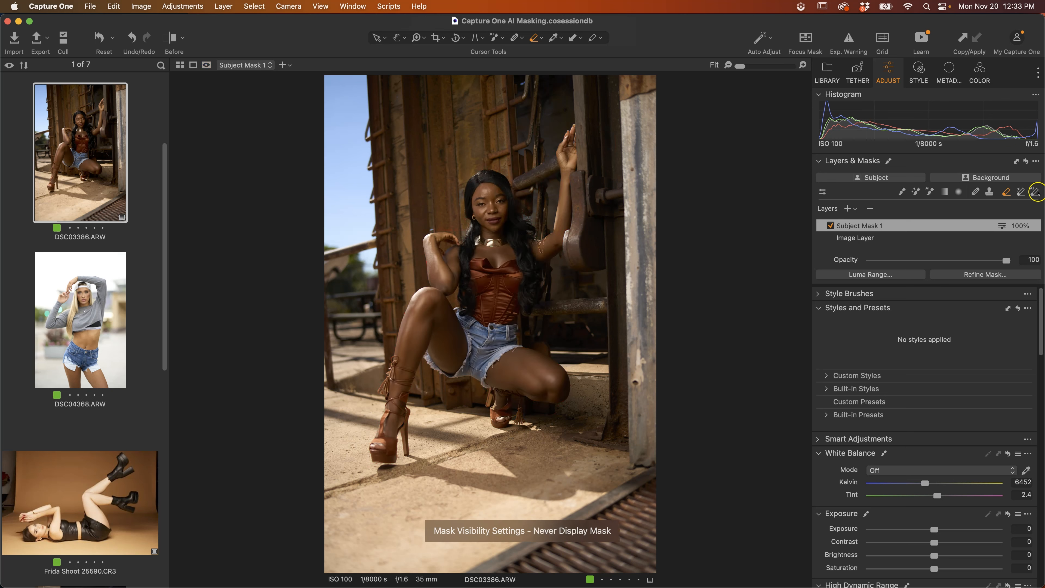
left_click(933, 193)
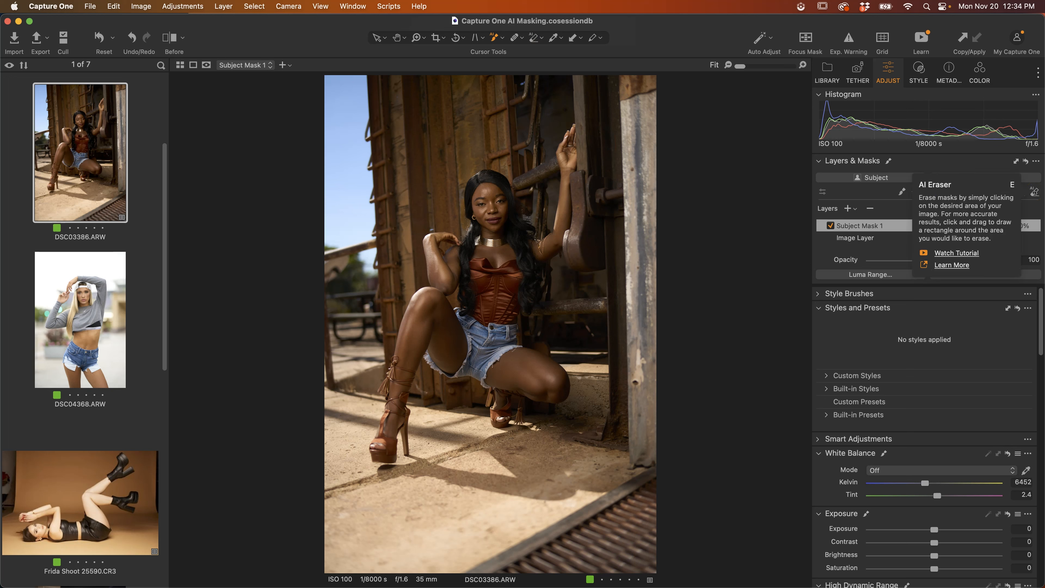
mouse_move(932, 190)
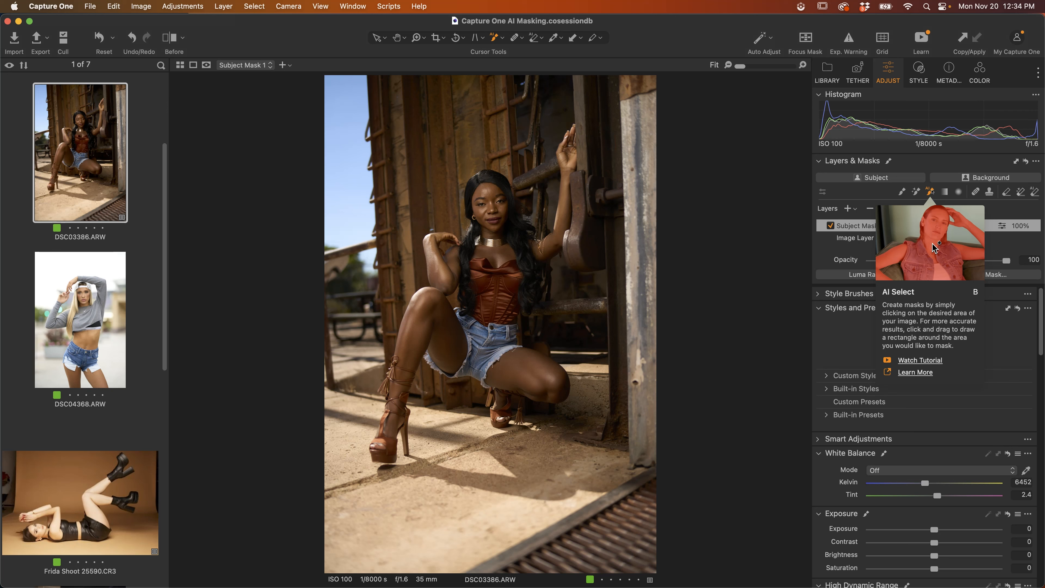
left_click(535, 174)
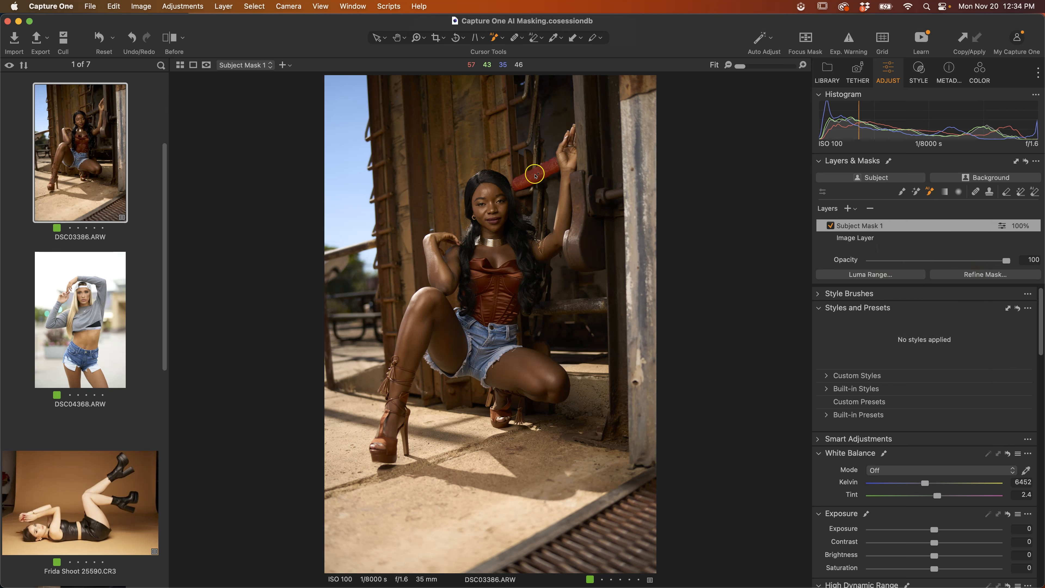
key("alt")
key("alt")
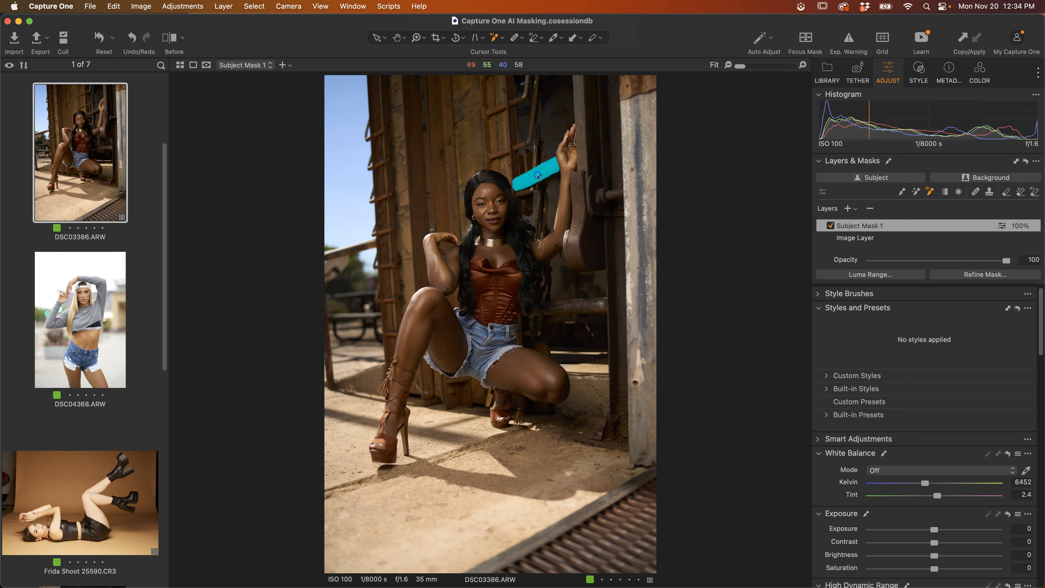
left_click(606, 227)
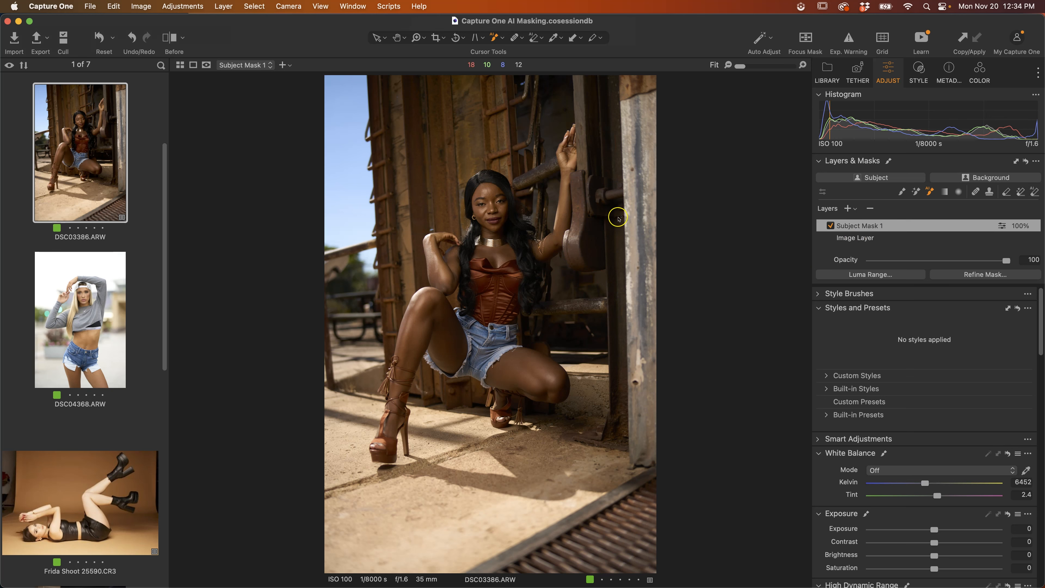
key("m")
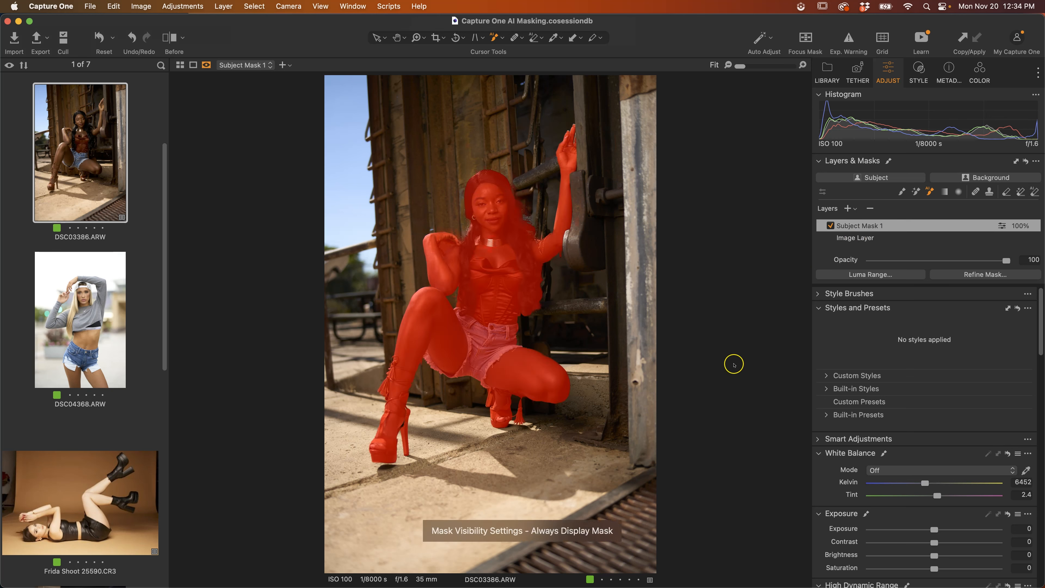
Step: Inspect Subject Mask 1 as a red overlay and as a grayscale mask, ending with Never Display Mask
scroll(474, 247, "up", 5)
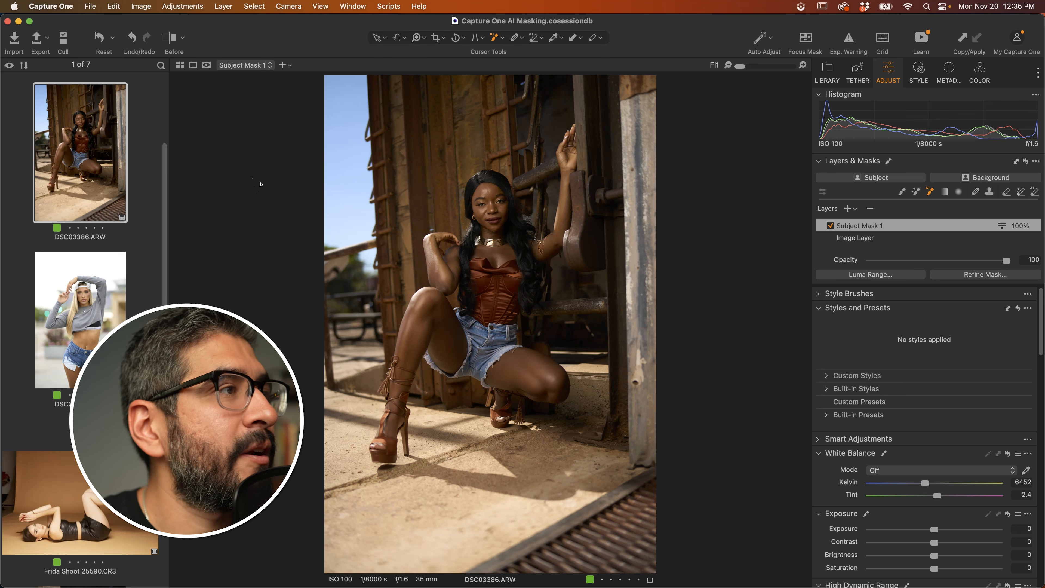
key("m")
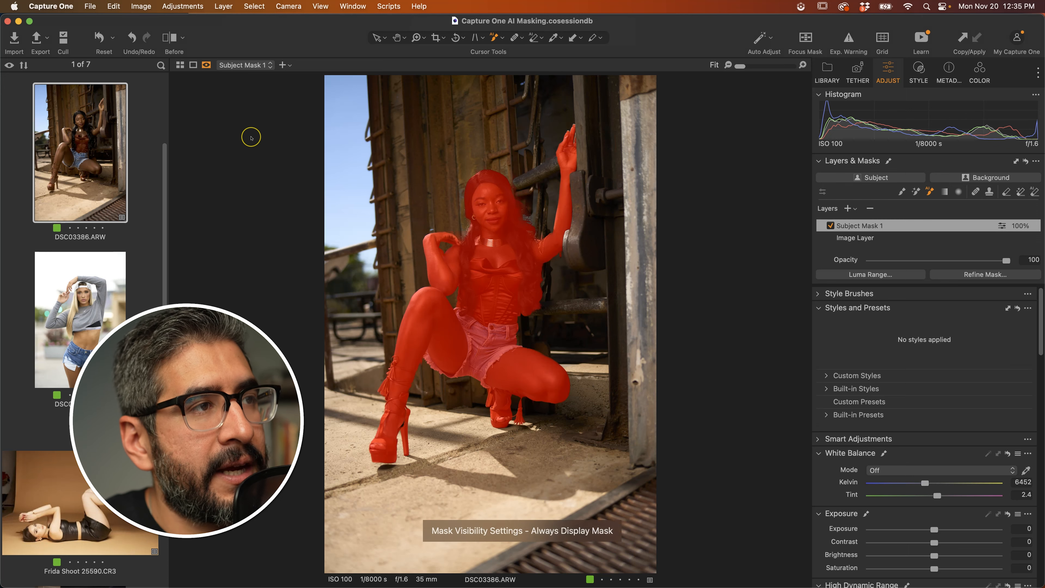
key("m")
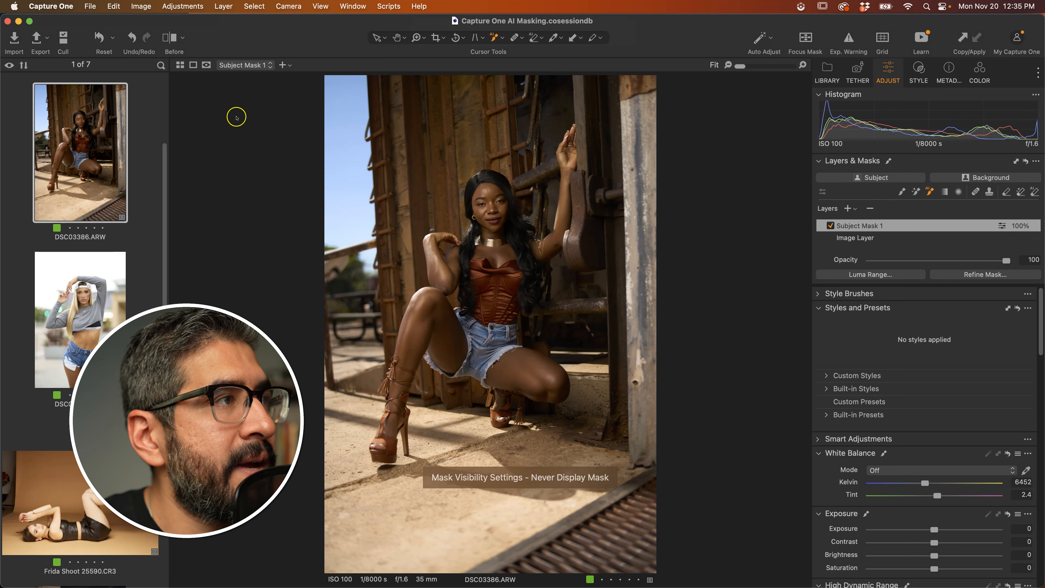
left_click(207, 66)
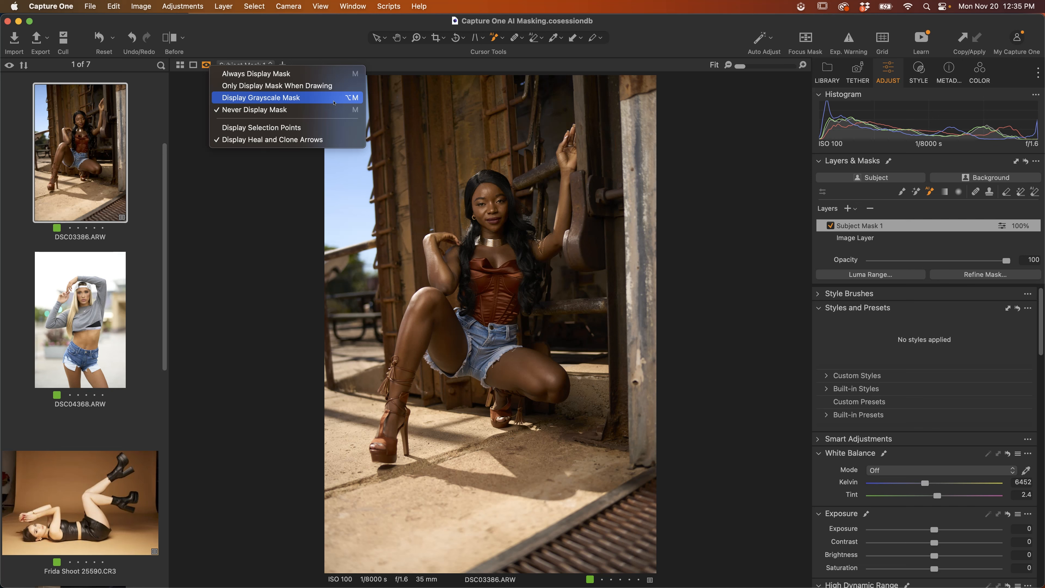
left_click(707, 35)
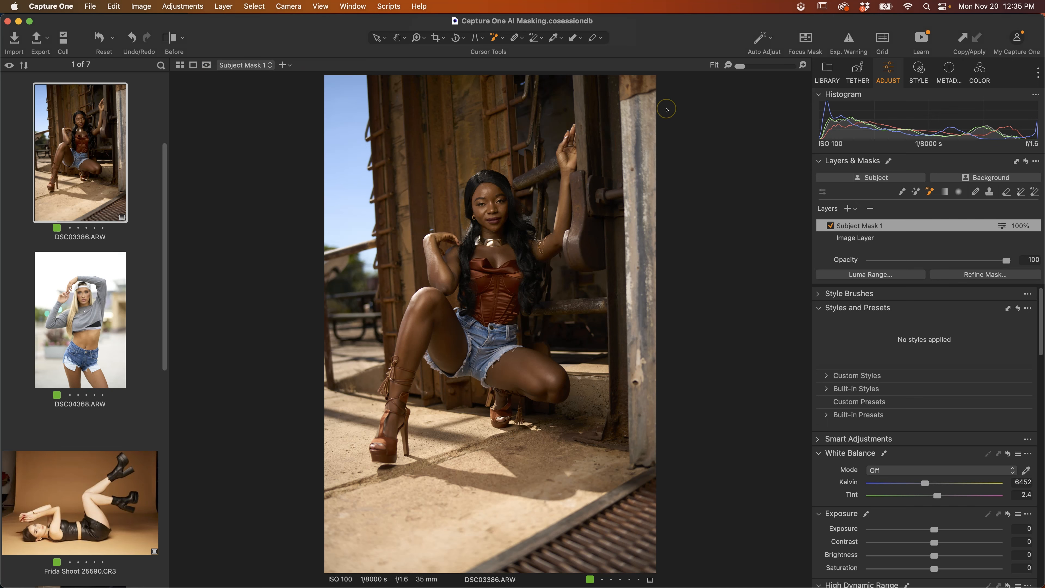
key("alt+m")
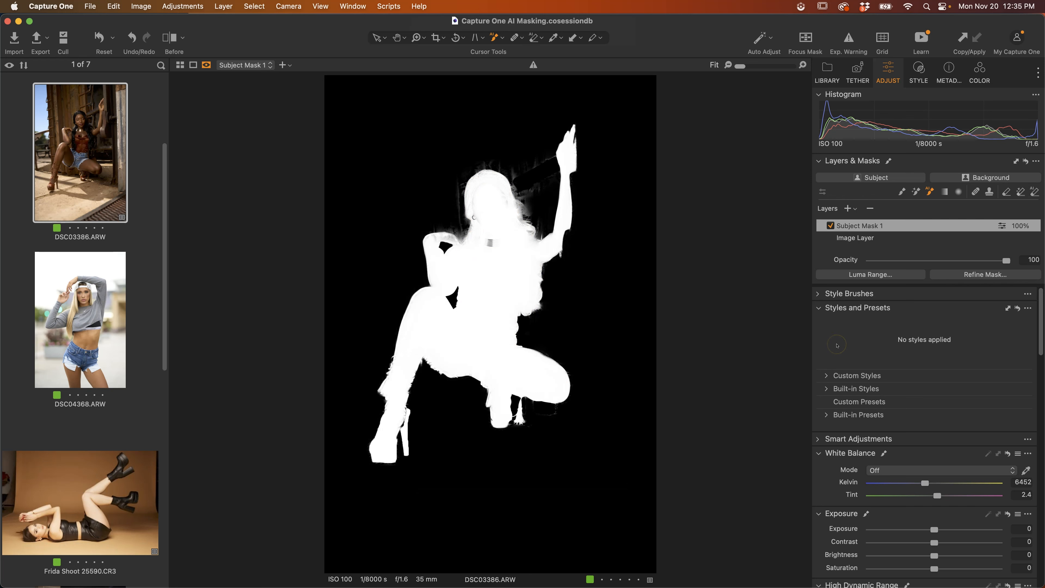
key("alt+m")
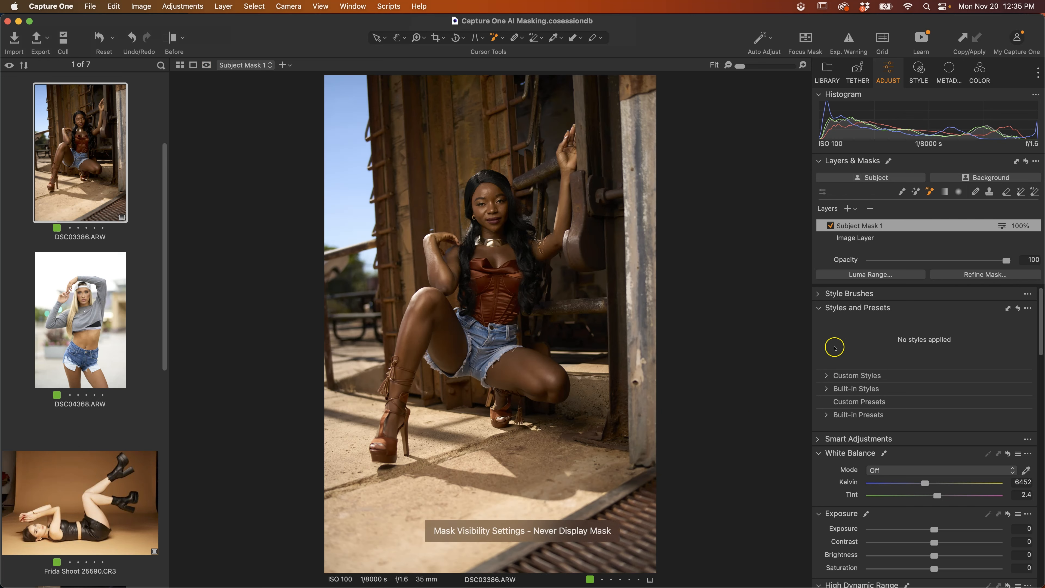
Step: Brighten the masked woman on Subject Mask 1 with Exposure 0.26, Contrast 3, Shadow 5 and Black 8
scroll(926, 371, "down", 5)
left_click_drag(934, 355, 938, 368)
left_click(934, 381)
left_click(934, 369)
left_click_drag(935, 465, 939, 466)
left_click_drag(934, 441, 937, 440)
Step: Compare the photo before and after the subject adjustments with the mask hidden
key("h")
key("m")
key("y")
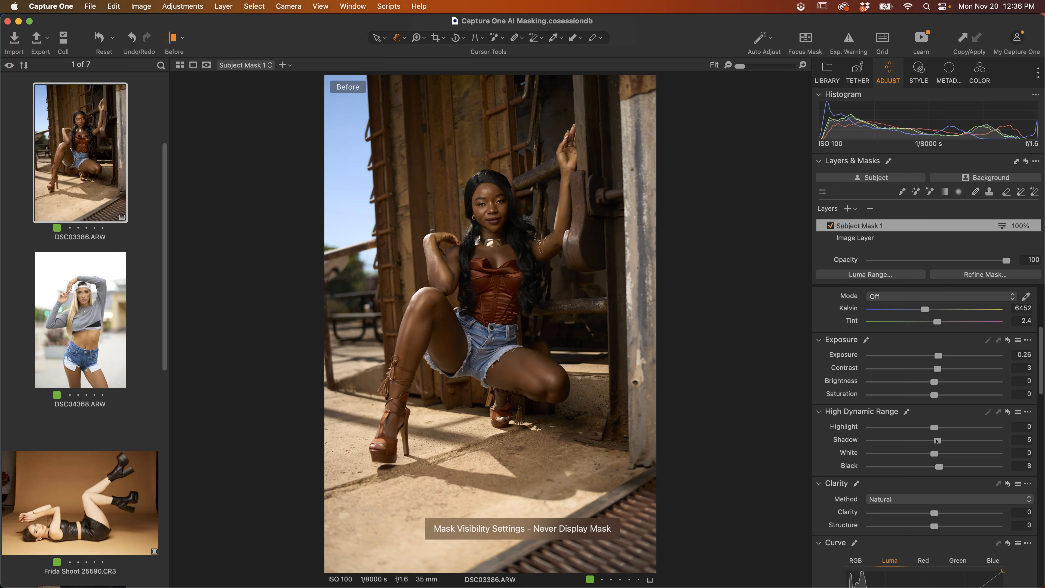
key("y")
key("y")
key("y")
key("y")
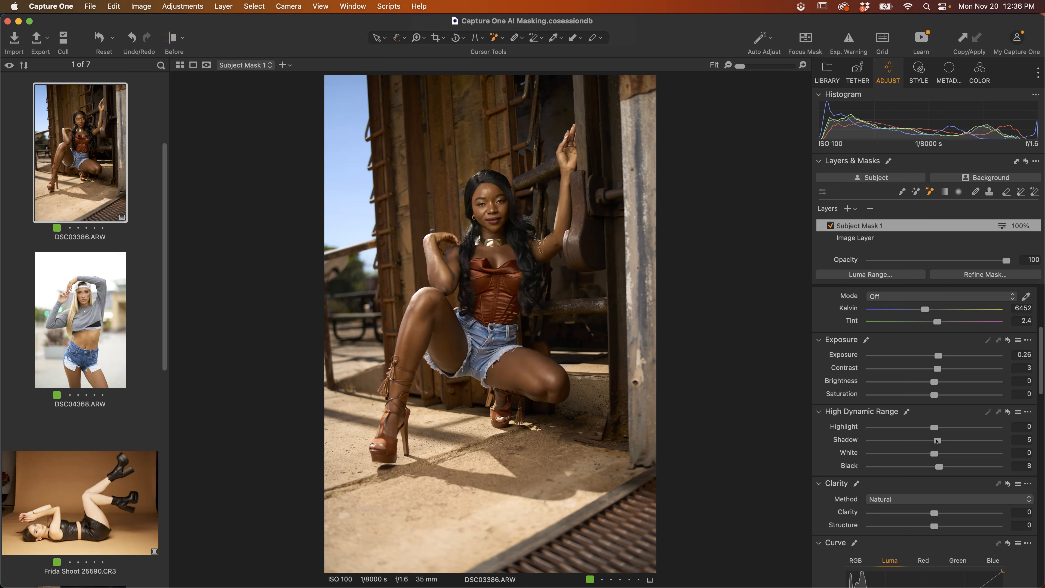
key("y")
key("y")
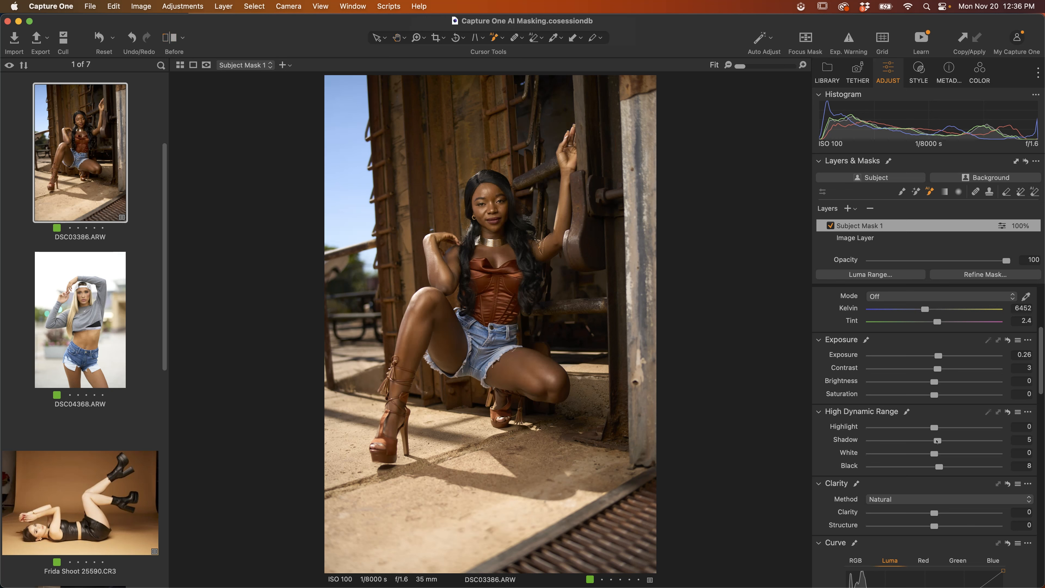